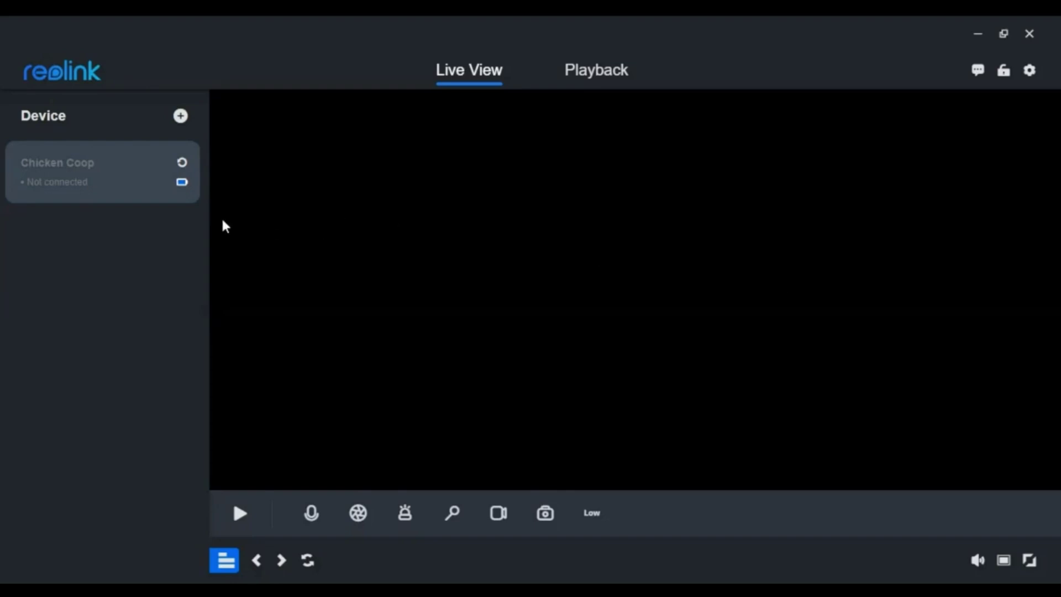
Connect to the Chicken Coop camera from its device card to start the live feed
{"action": "right_click", "coordinate": [62, 183]}
{"action": "left_click", "coordinate": [61, 201]}
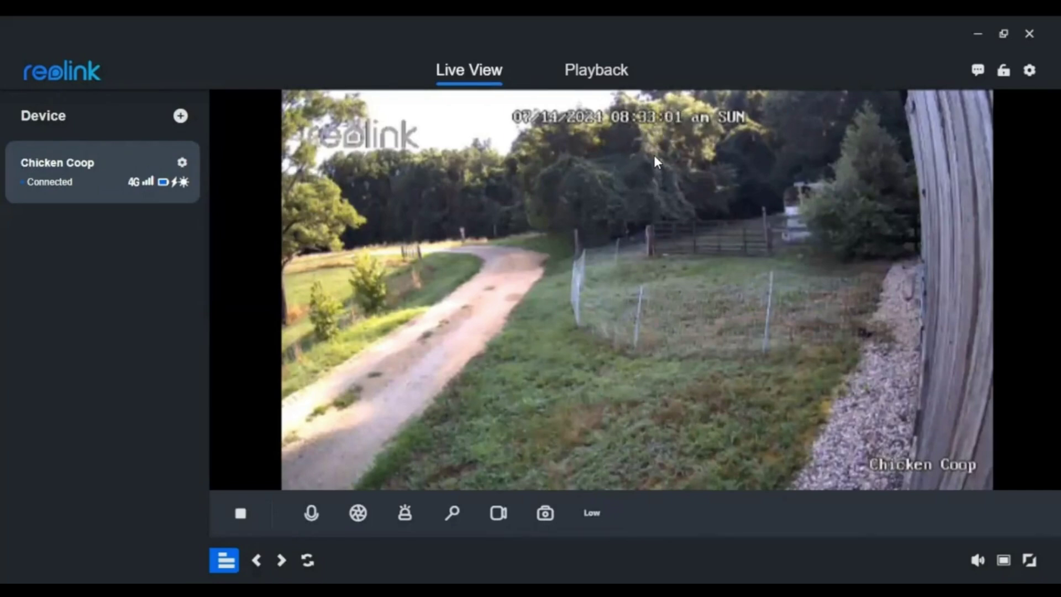
Switch the Chicken Coop live stream to Balanced, then to Clear quality
{"action": "right_click", "coordinate": [637, 229]}
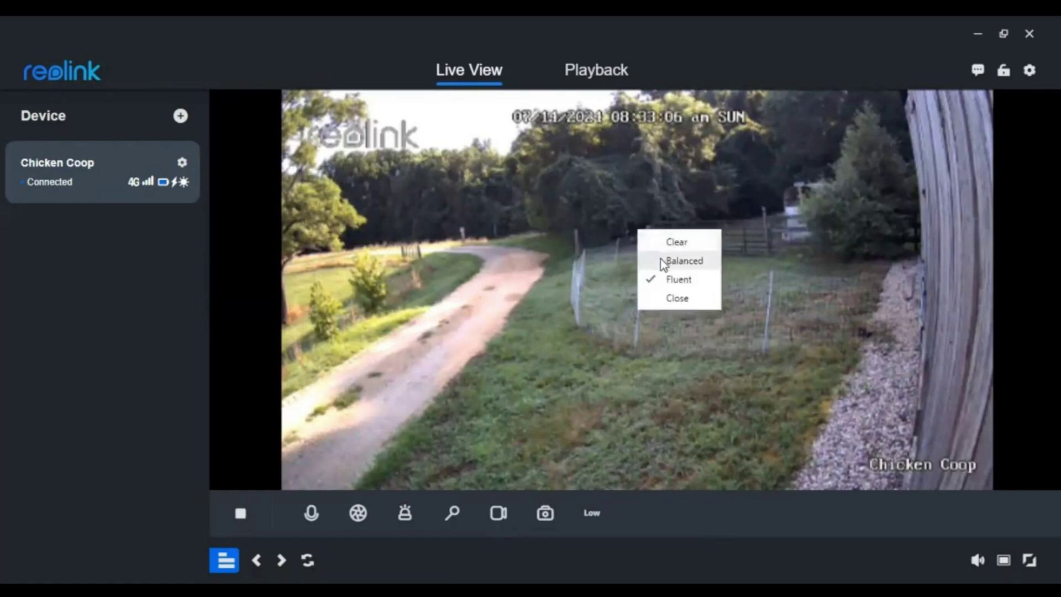
{"action": "left_click", "coordinate": [663, 261]}
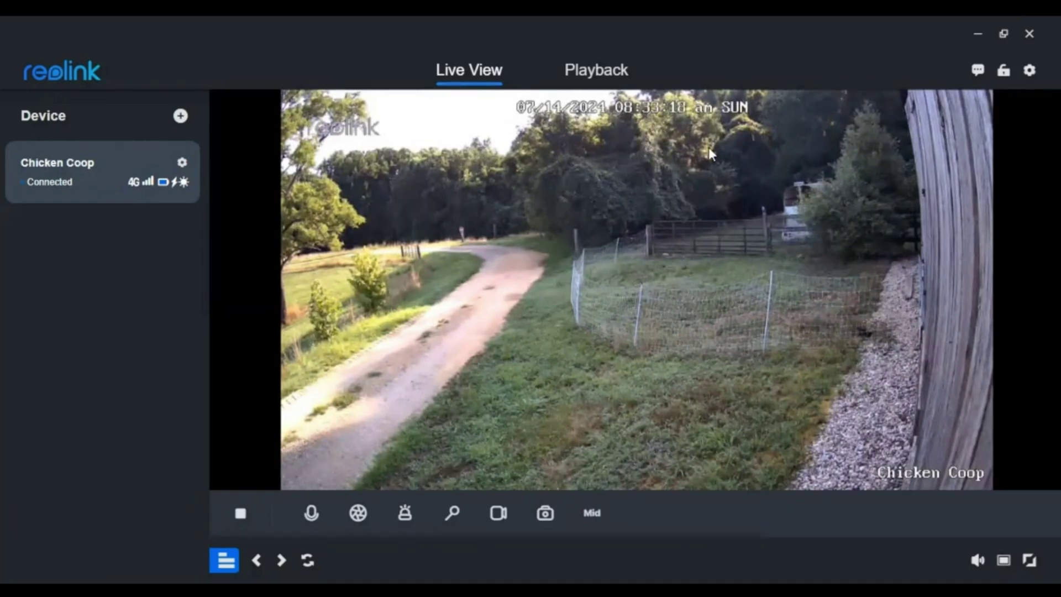
{"action": "right_click", "coordinate": [621, 283]}
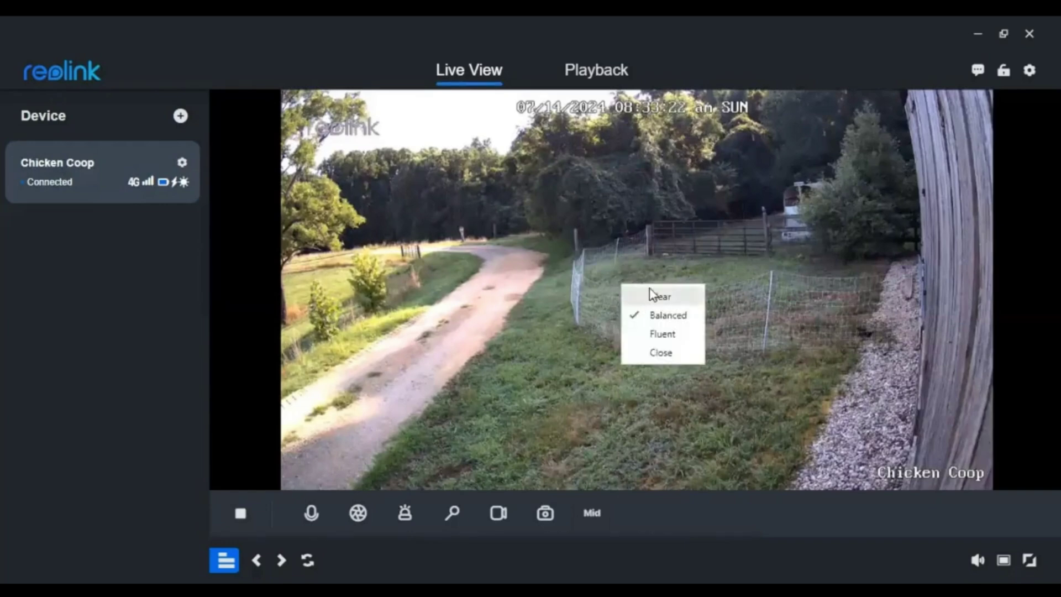
{"action": "left_click", "coordinate": [651, 301]}
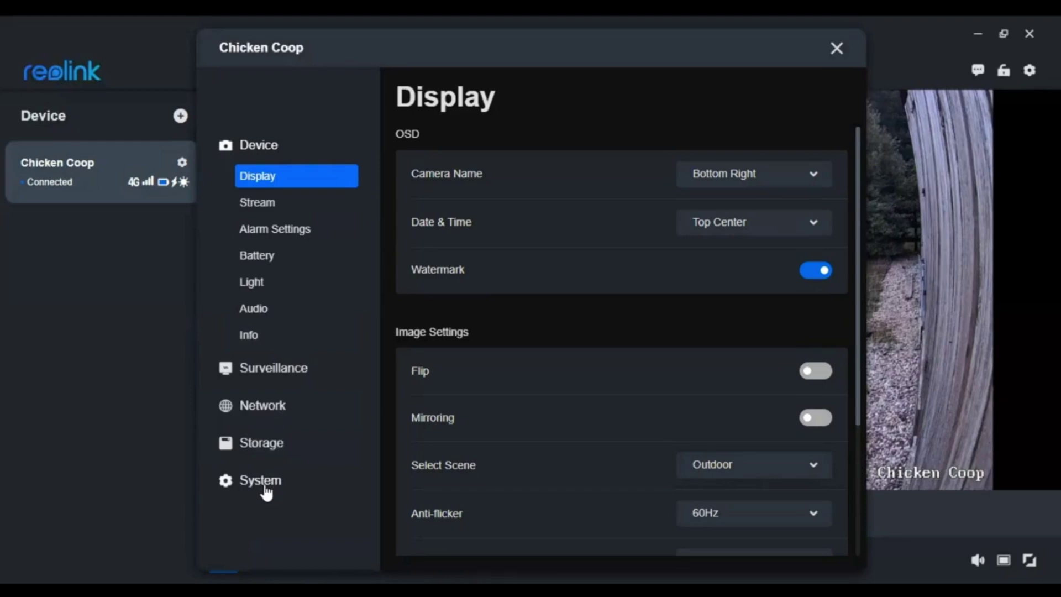
Check for the latest firmware under System > Maintenance > Firmware Update, then go back
{"action": "scroll", "coordinate": [575, 429], "scroll_direction": "down", "scroll_amount": 3}
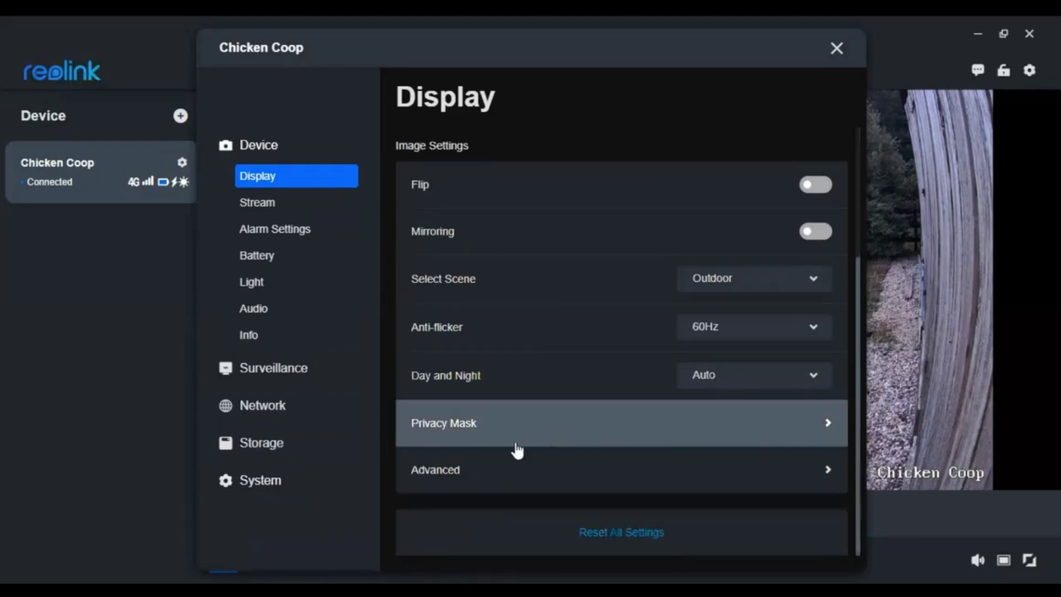
{"action": "left_click", "coordinate": [262, 484]}
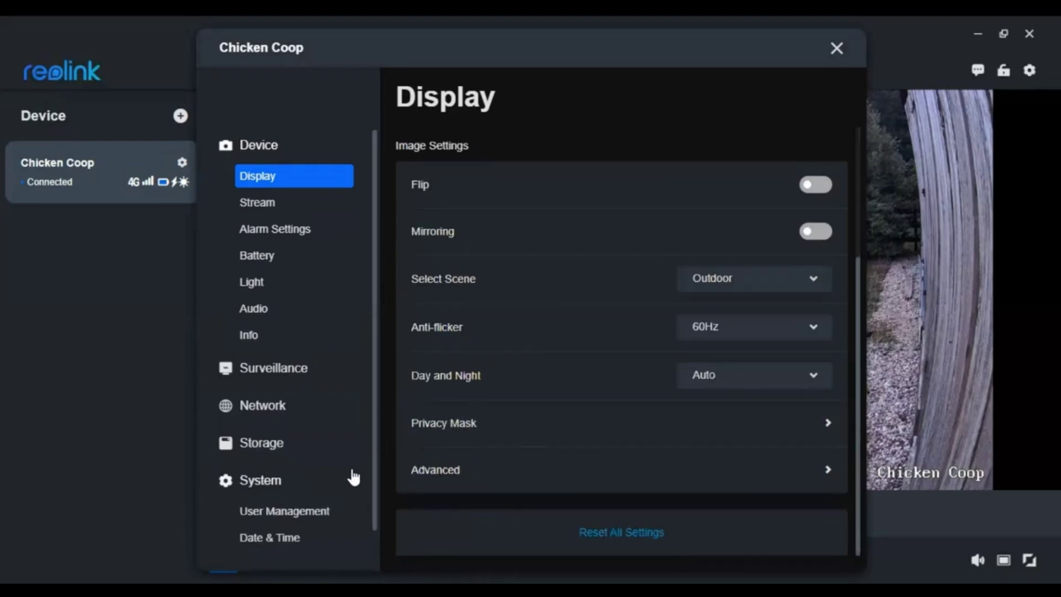
{"action": "scroll", "coordinate": [352, 477], "scroll_direction": "down", "scroll_amount": 1}
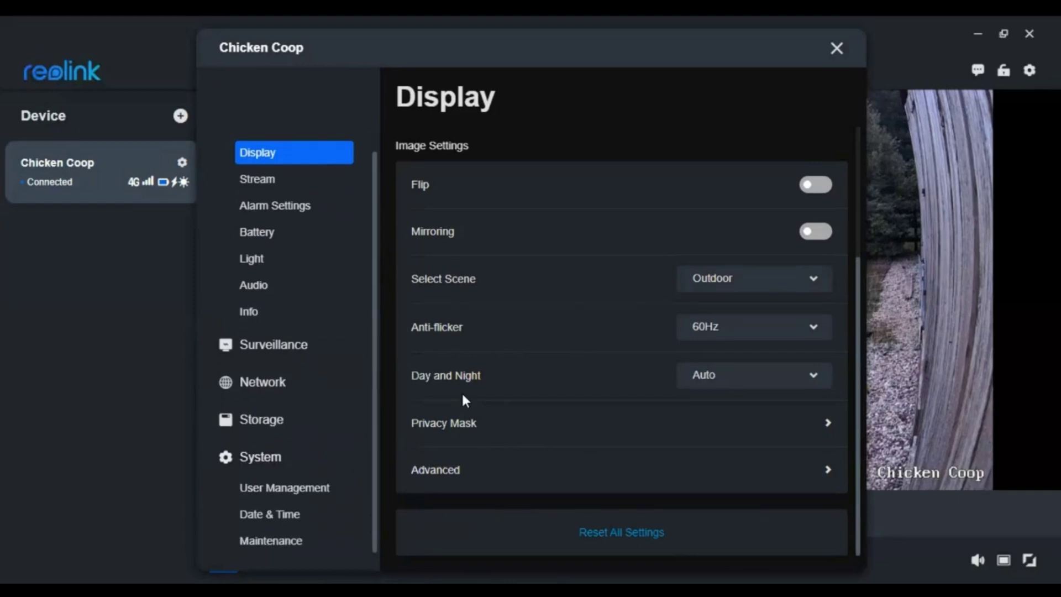
{"action": "left_click", "coordinate": [297, 542]}
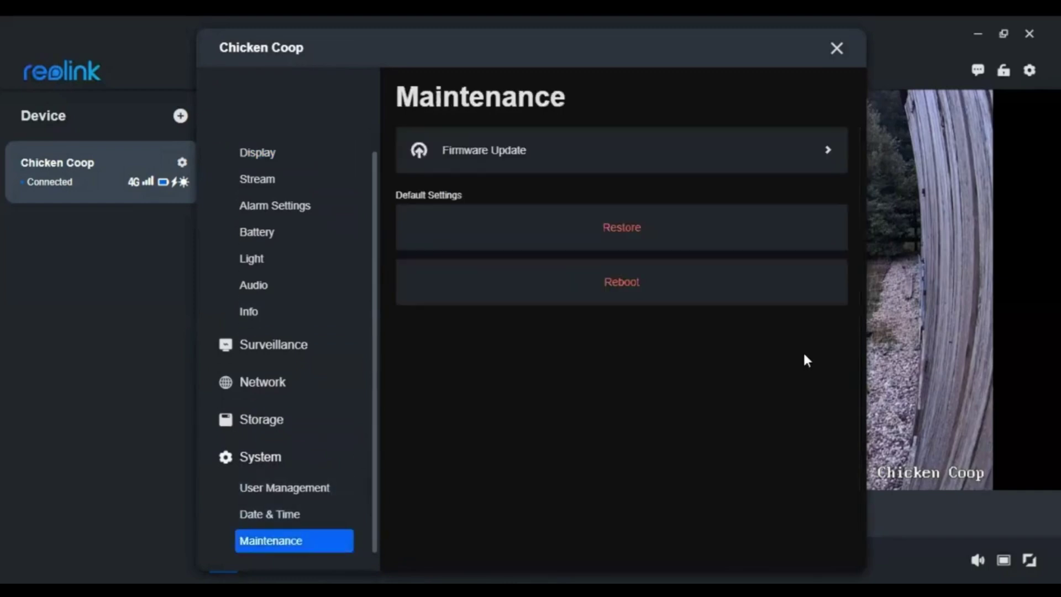
{"action": "left_click", "coordinate": [827, 151]}
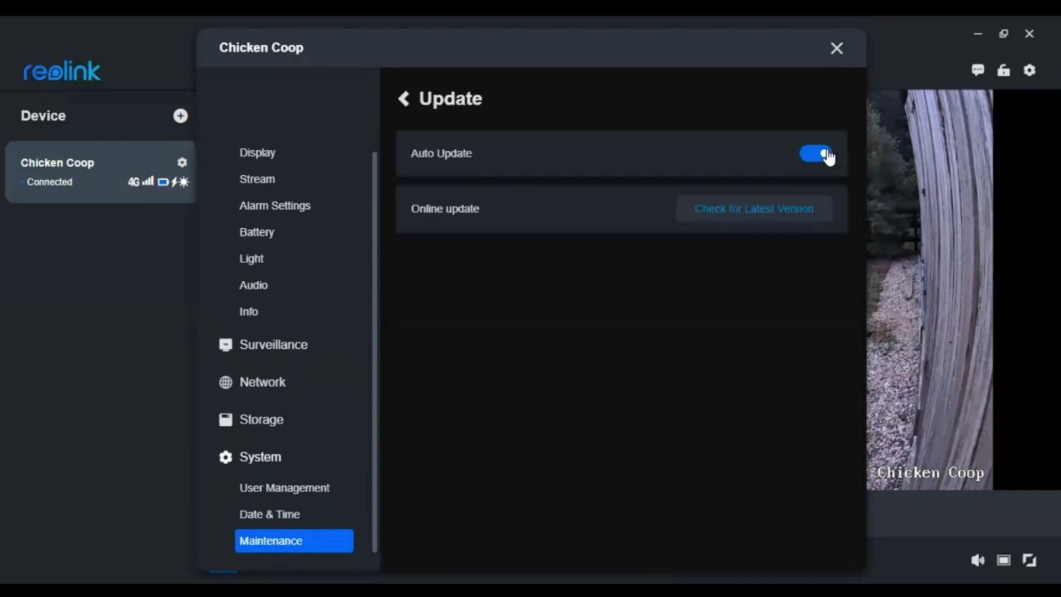
{"action": "left_click", "coordinate": [724, 212]}
{"action": "left_click", "coordinate": [404, 99]}
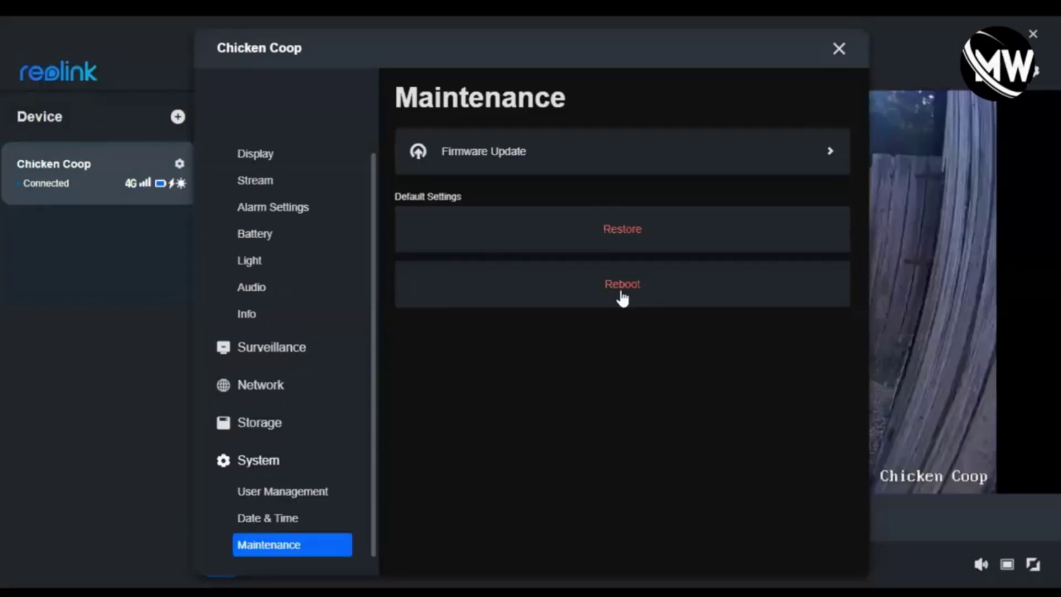
Reboot the Chicken Coop camera and close its settings window
{"action": "left_click", "coordinate": [622, 299]}
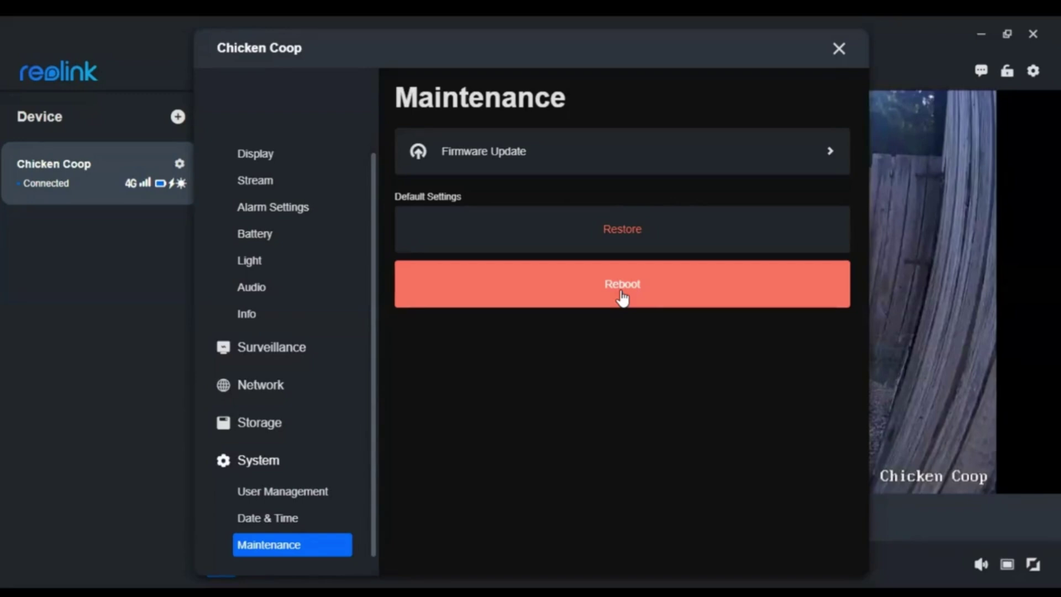
{"action": "left_click", "coordinate": [840, 48]}
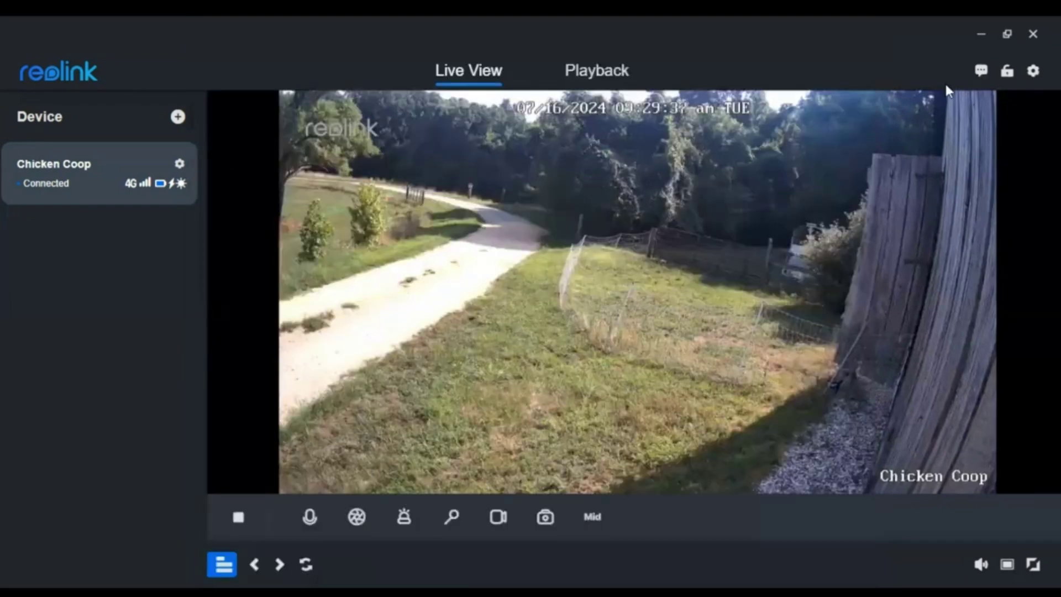
Open the Client Settings and scroll through the System Settings
{"action": "left_click", "coordinate": [1033, 72]}
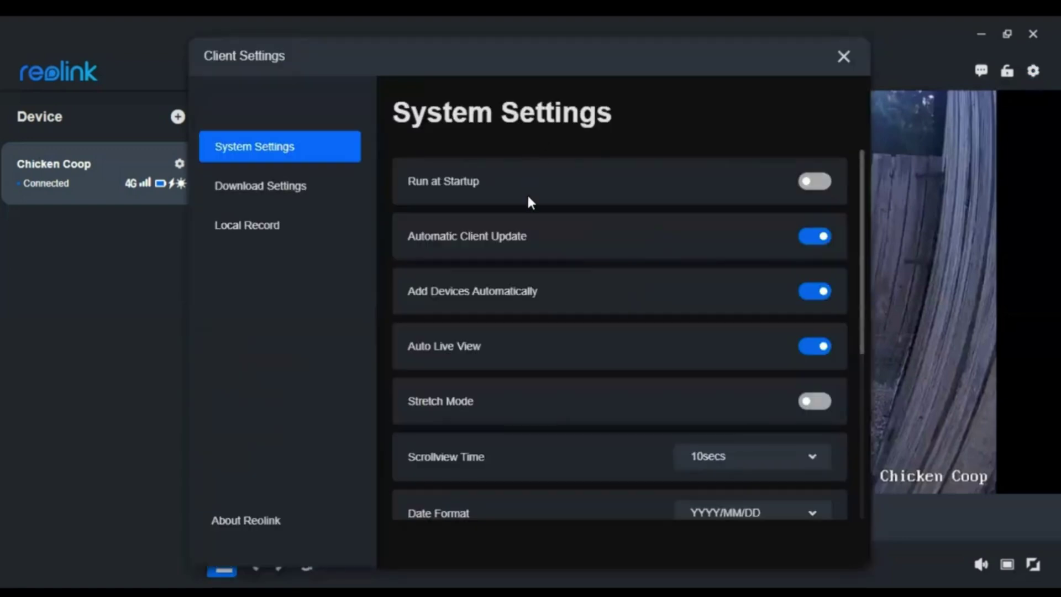
{"action": "scroll", "coordinate": [529, 201], "scroll_direction": "down", "scroll_amount": 3}
{"action": "scroll", "coordinate": [543, 238], "scroll_direction": "down", "scroll_amount": 2}
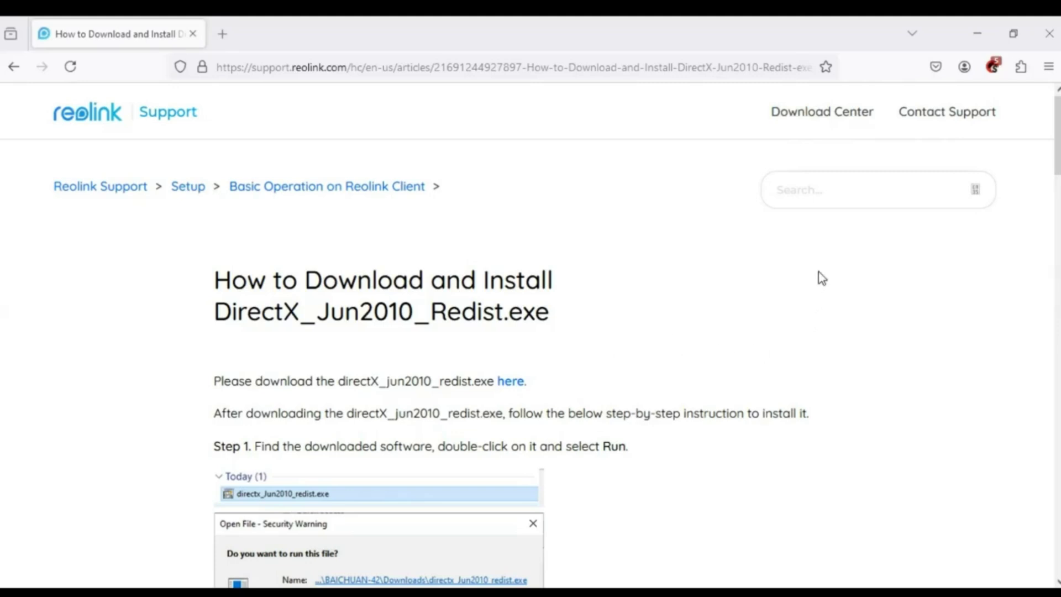
{"action": "scroll", "coordinate": [818, 271], "scroll_direction": "down", "scroll_amount": 1}
{"action": "scroll", "coordinate": [818, 271], "scroll_direction": "up", "scroll_amount": 1}
{"action": "scroll", "coordinate": [655, 295], "scroll_direction": "down", "scroll_amount": 3}
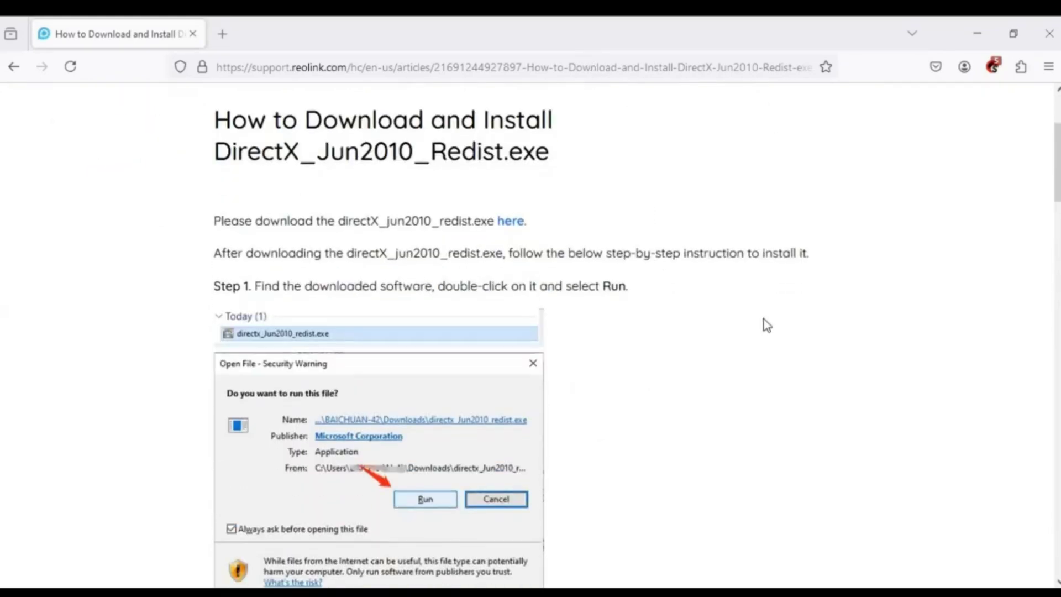
{"action": "scroll", "coordinate": [766, 325], "scroll_direction": "down", "scroll_amount": 1}
{"action": "scroll", "coordinate": [766, 325], "scroll_direction": "down", "scroll_amount": 1}
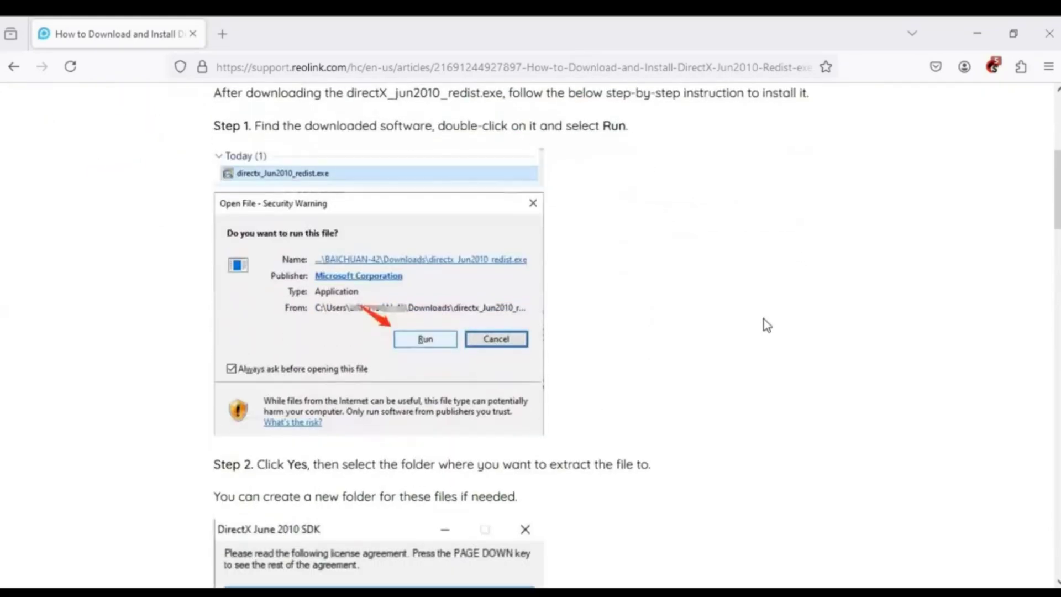
{"action": "scroll", "coordinate": [767, 325], "scroll_direction": "down", "scroll_amount": 1}
{"action": "scroll", "coordinate": [765, 324], "scroll_direction": "down", "scroll_amount": 7}
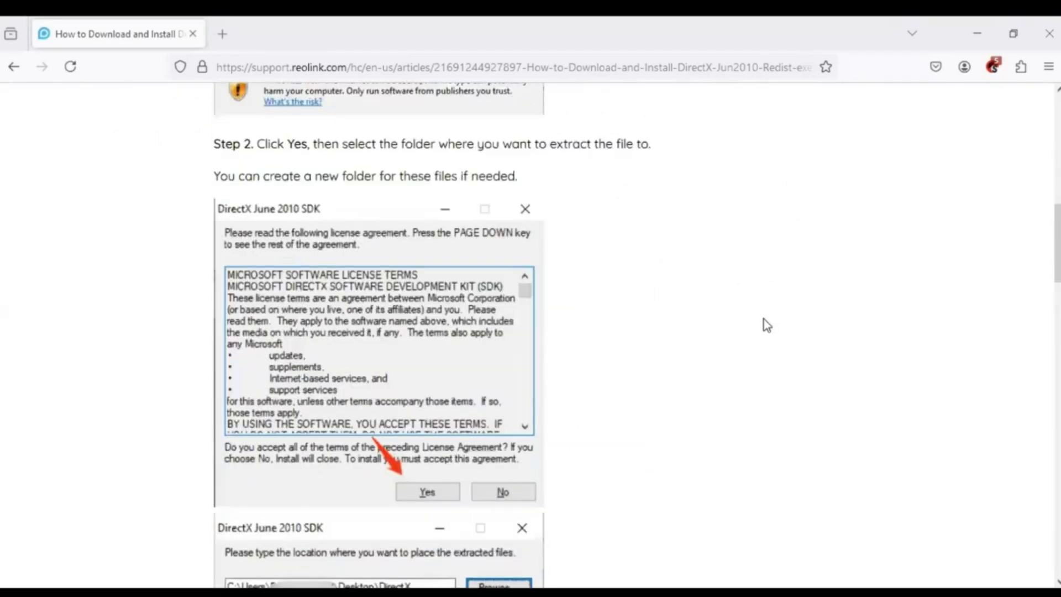
{"action": "scroll", "coordinate": [766, 325], "scroll_direction": "down", "scroll_amount": 3}
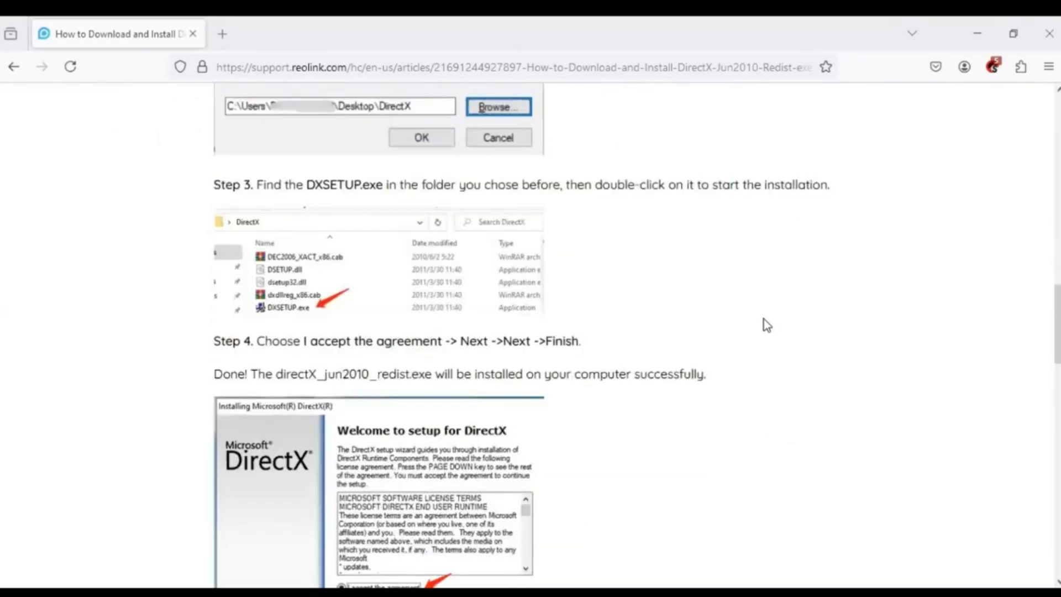
{"action": "scroll", "coordinate": [766, 325], "scroll_direction": "down", "scroll_amount": 6}
{"action": "scroll", "coordinate": [765, 324], "scroll_direction": "down", "scroll_amount": 6}
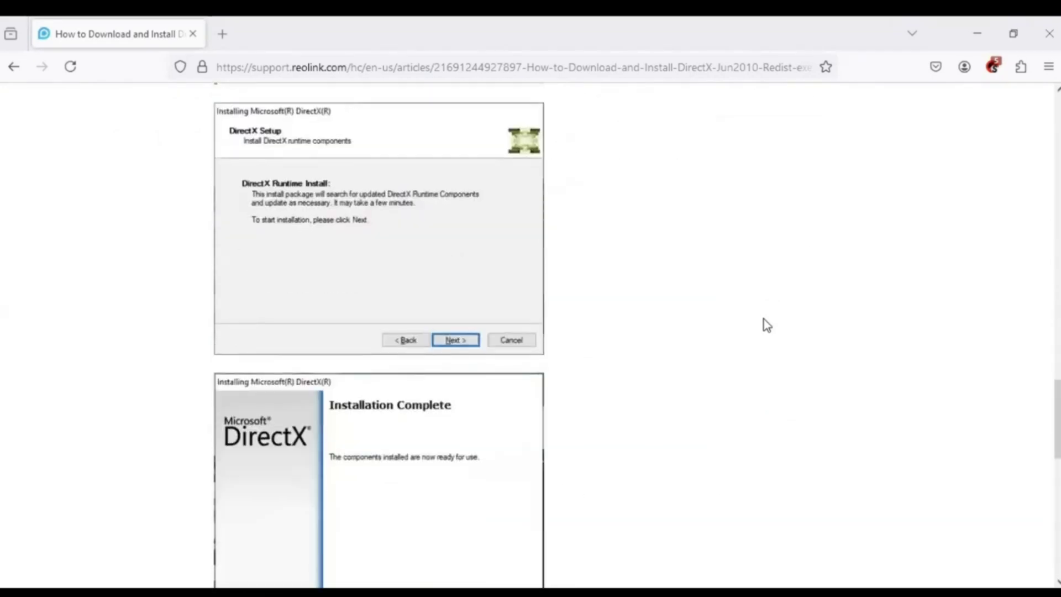
{"action": "scroll", "coordinate": [765, 324], "scroll_direction": "up", "scroll_amount": 1}
{"action": "scroll", "coordinate": [765, 324], "scroll_direction": "up", "scroll_amount": 1}
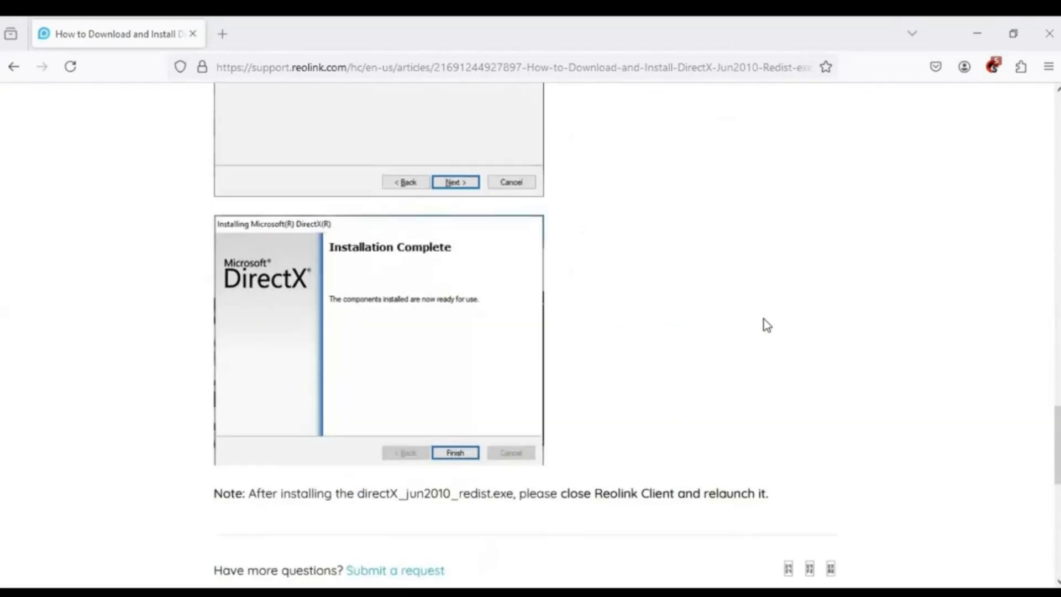
{"action": "scroll", "coordinate": [765, 324], "scroll_direction": "down", "scroll_amount": 6}
{"action": "scroll", "coordinate": [765, 325], "scroll_direction": "up", "scroll_amount": 20}
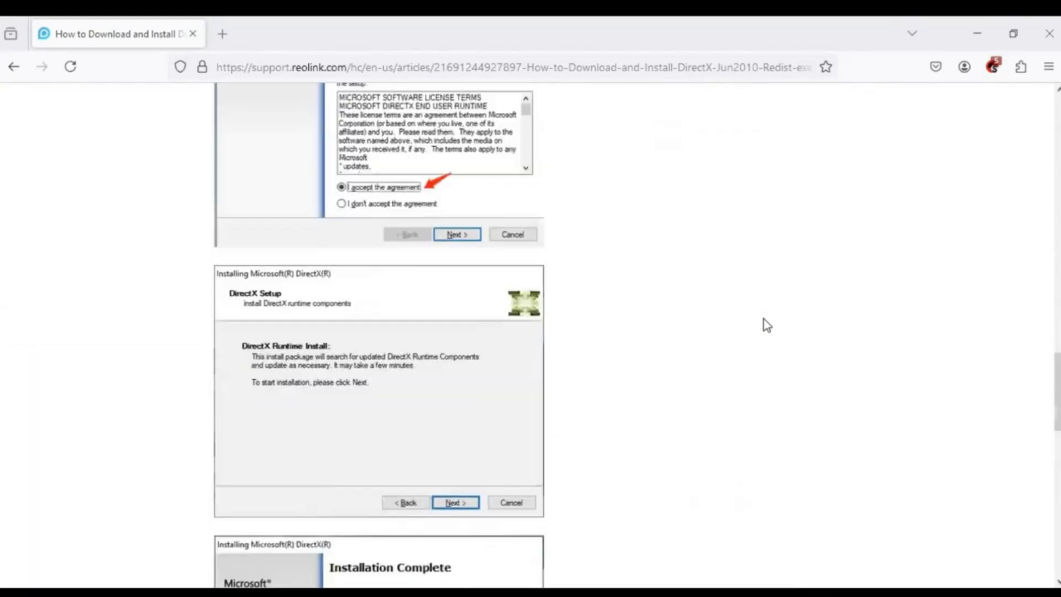
{"action": "scroll", "coordinate": [764, 325], "scroll_direction": "up", "scroll_amount": 10}
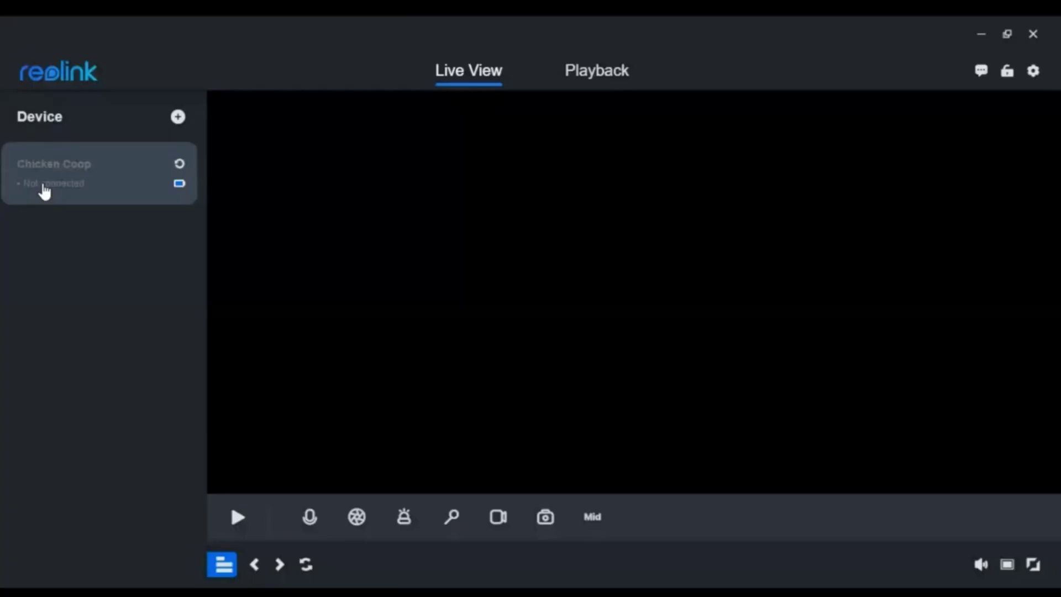
Reconnect the Chicken Coop camera from its card in the Device list
{"action": "left_click", "coordinate": [45, 190]}
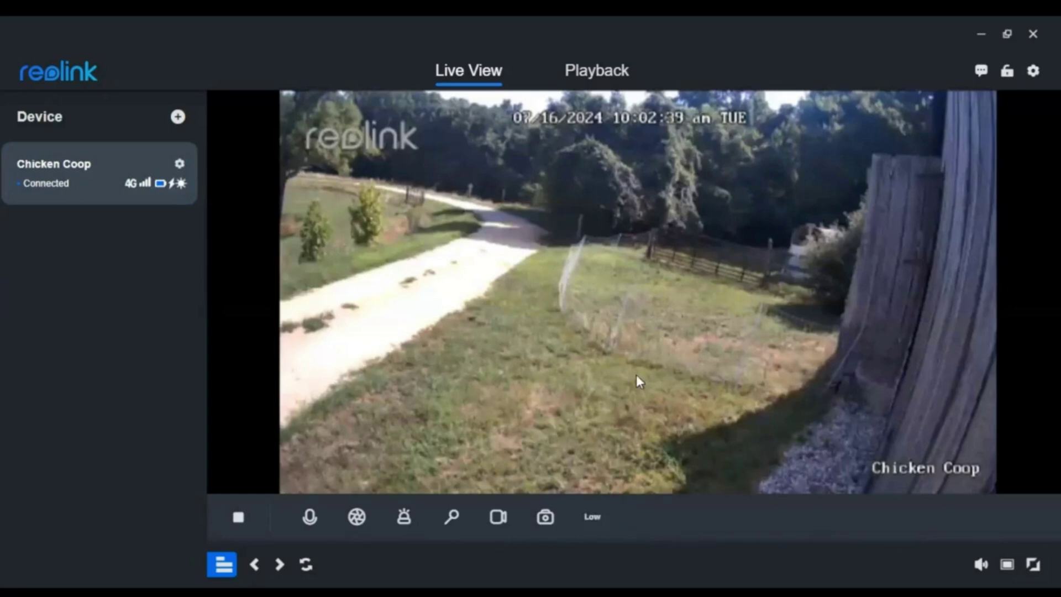
Raise the live stream from Low to Balanced (Mid), then choose Clear
{"action": "left_click", "coordinate": [596, 520]}
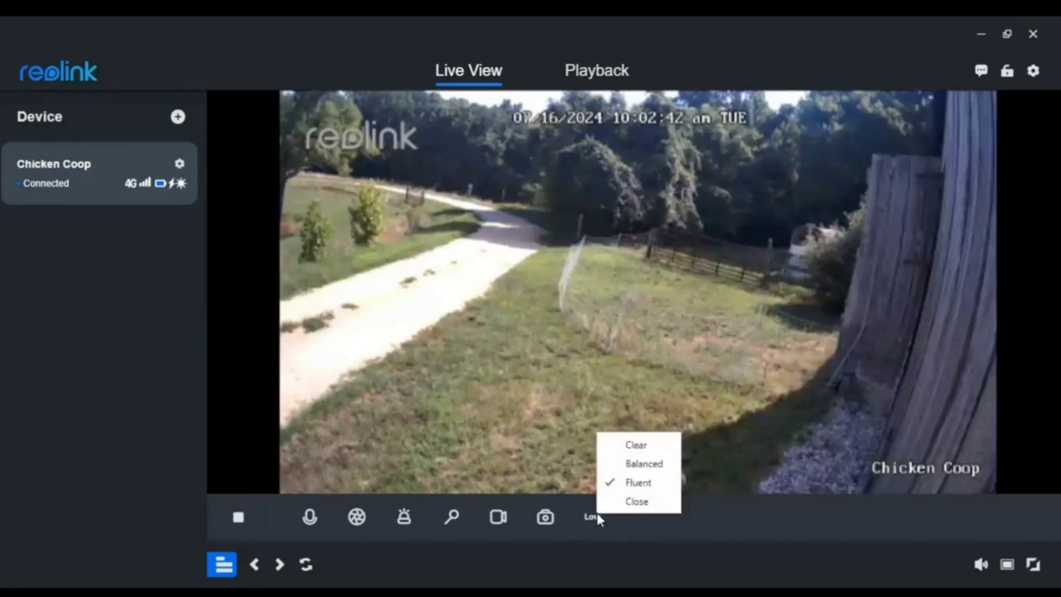
{"action": "left_click", "coordinate": [638, 470]}
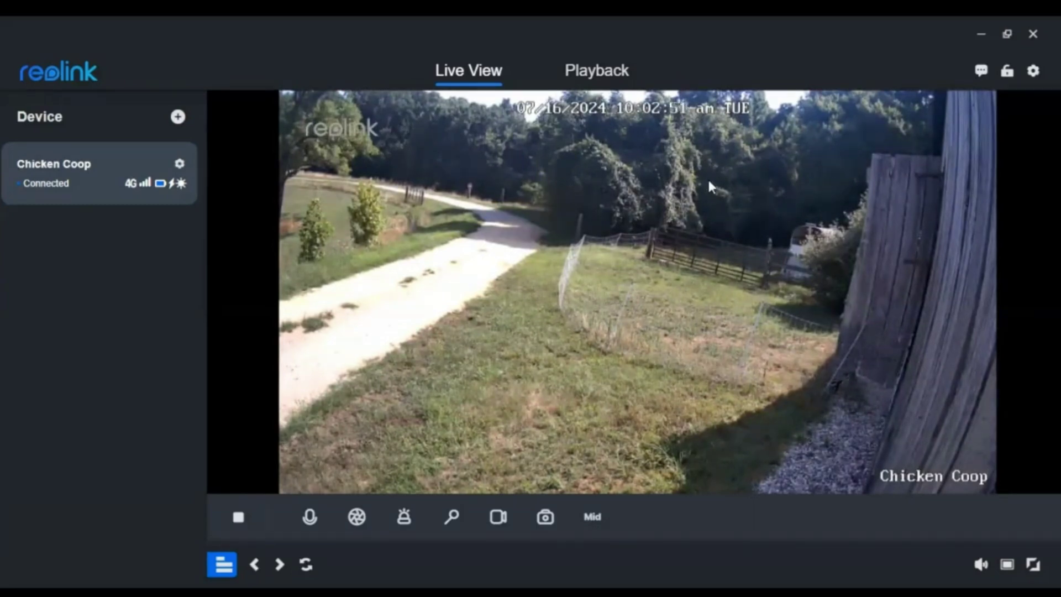
{"action": "left_click", "coordinate": [605, 526]}
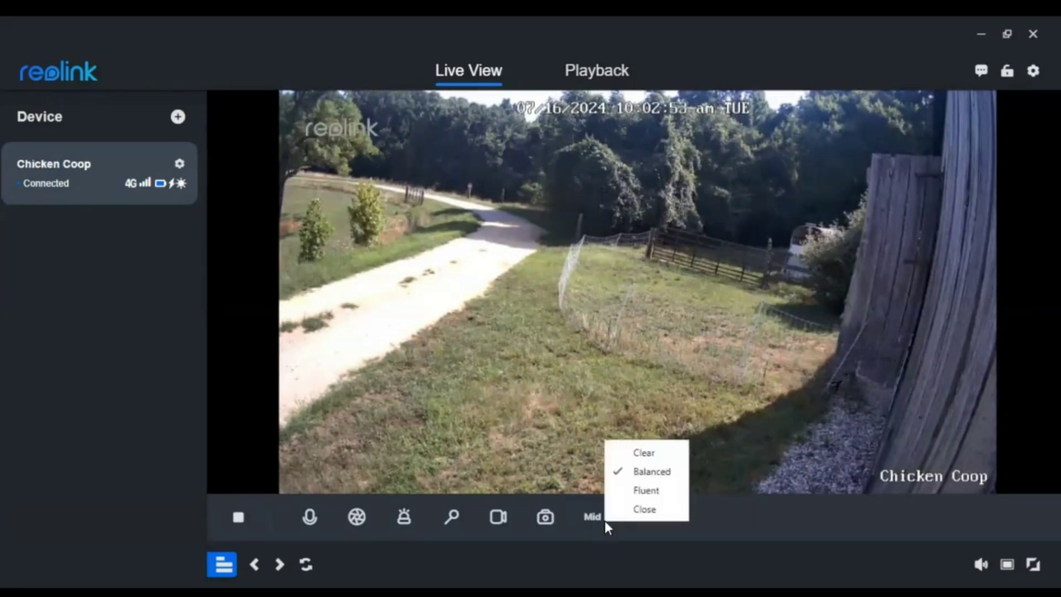
{"action": "left_click", "coordinate": [644, 454]}
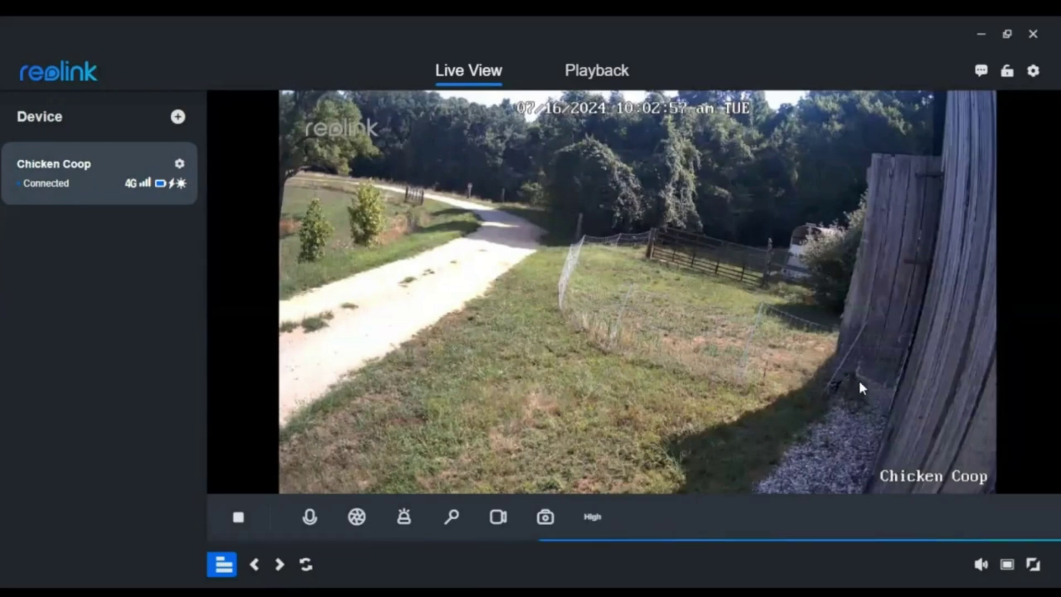